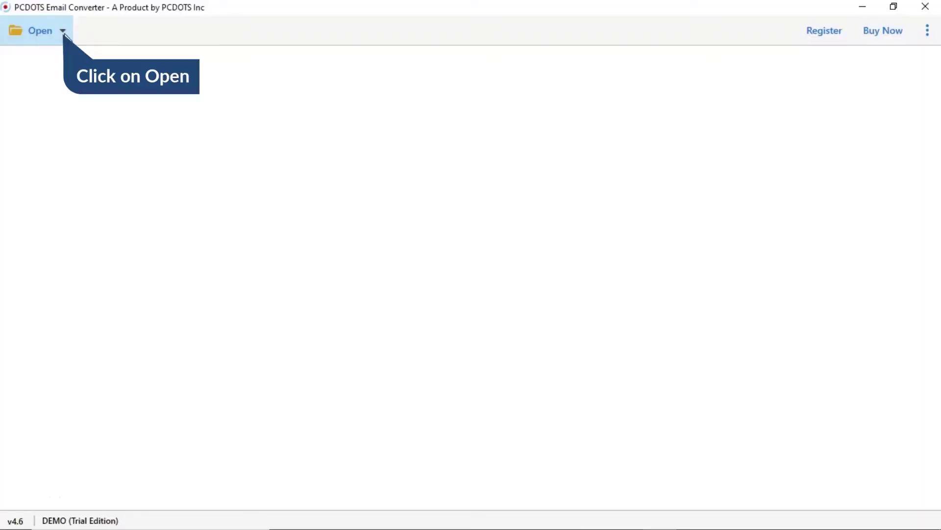
# Step: Bring up the Outlook for Mac OLM file picker via Email Data Files > Choose File from a Folder
pyautogui.click(63, 32)
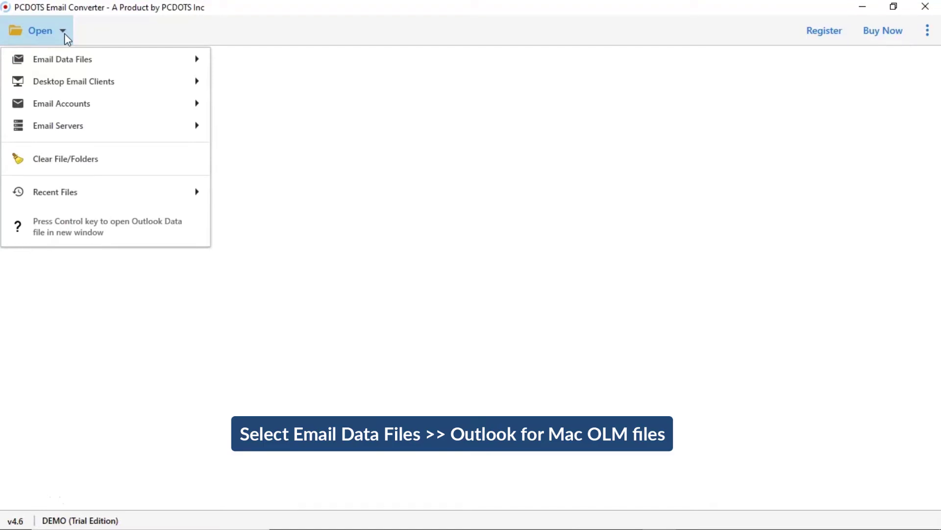
pyautogui.moveTo(81, 63)
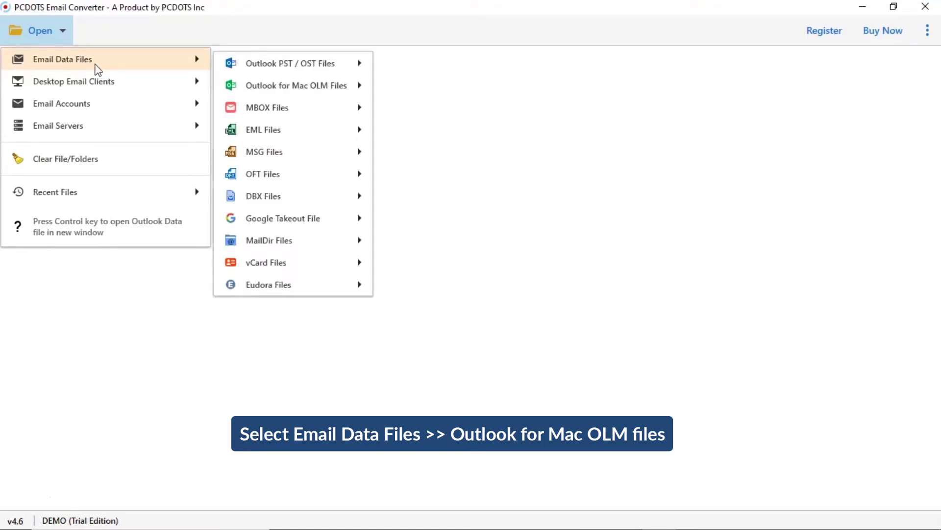
pyautogui.moveTo(249, 90)
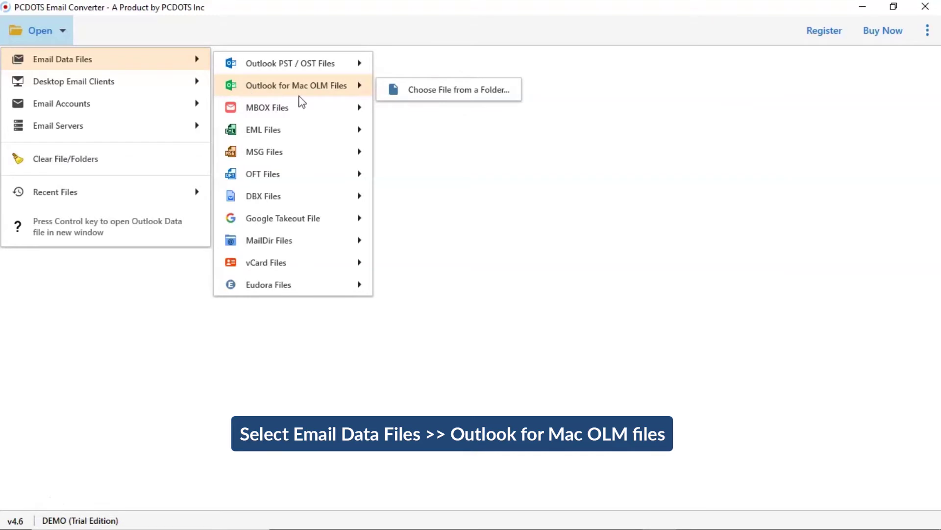
pyautogui.click(463, 98)
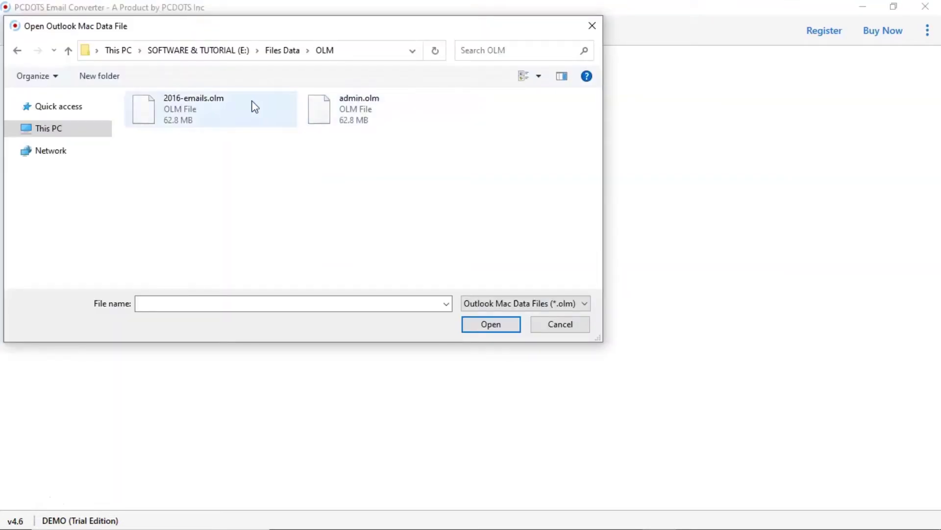
# Step: Open 2016-emails.olm so its Inbox, Junk E-mail and Sent Items folders are listed
pyautogui.click(158, 105)
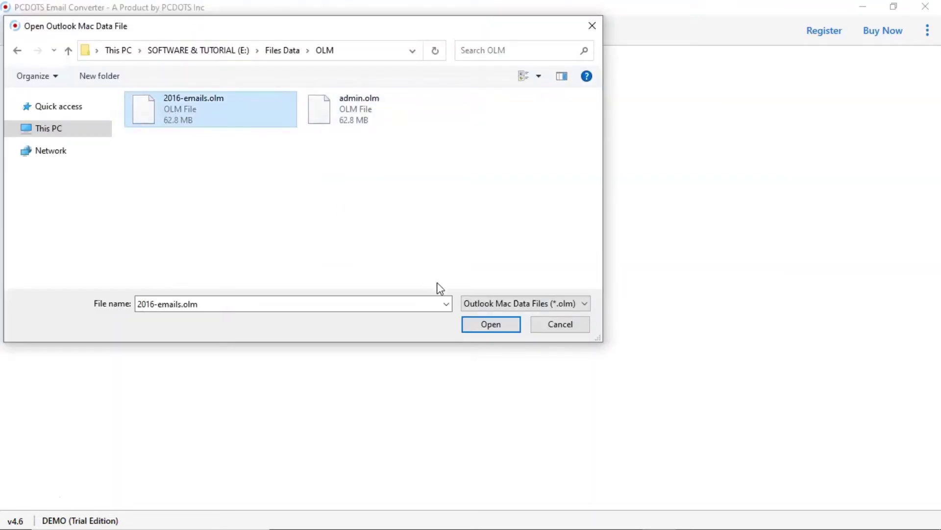
pyautogui.click(488, 326)
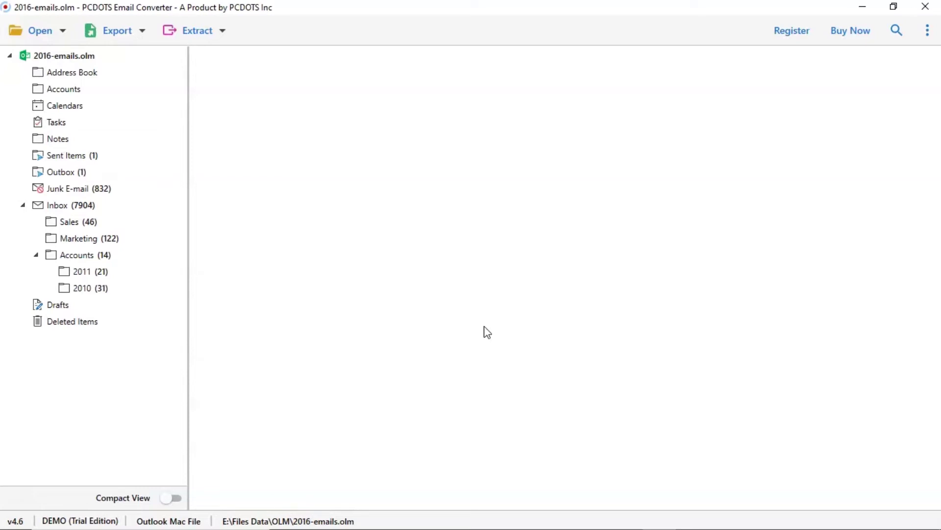
# Step: Show the Inbox's 361 messages dated 4/5/2011
pyautogui.click(74, 208)
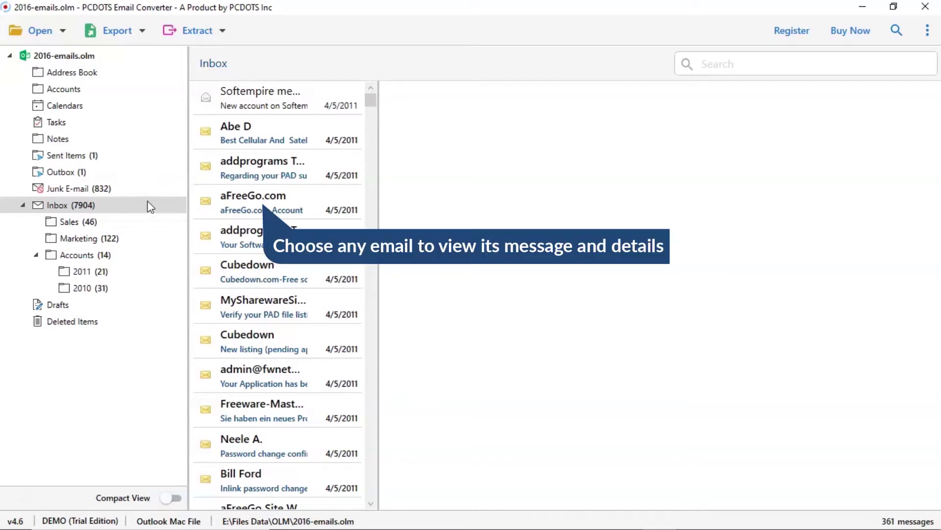
# Step: Read the aFreeGo.com Account message from 4/5/2011 4:31 PM
pyautogui.click(247, 200)
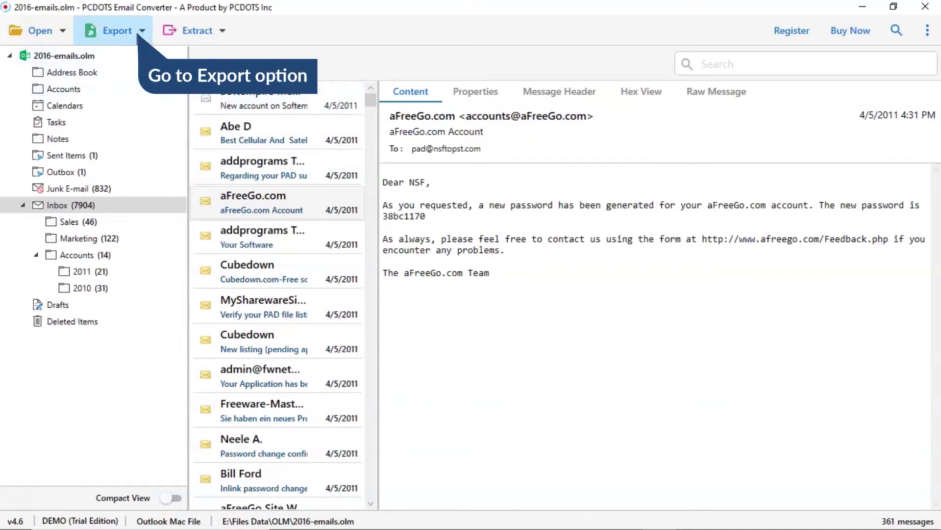
# Step: Choose TEXT under Document Files as the export format
pyautogui.click(140, 33)
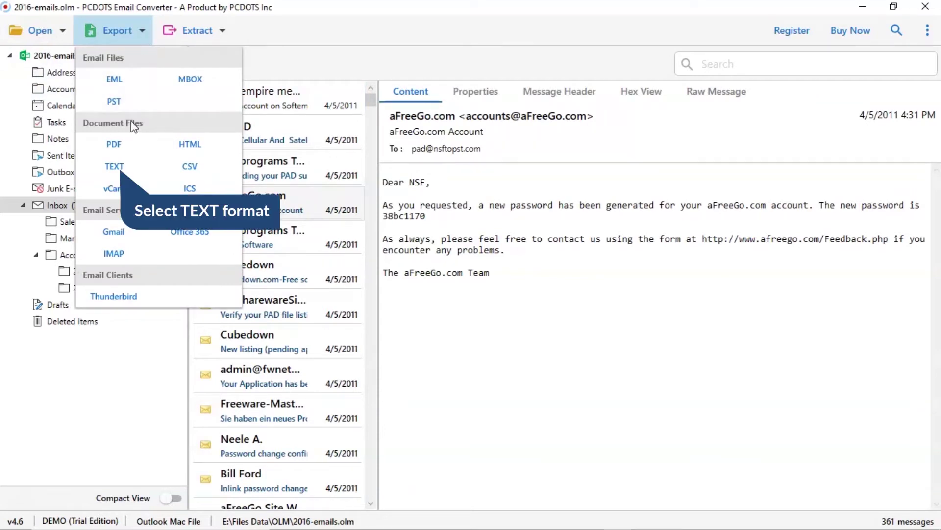
pyautogui.click(118, 167)
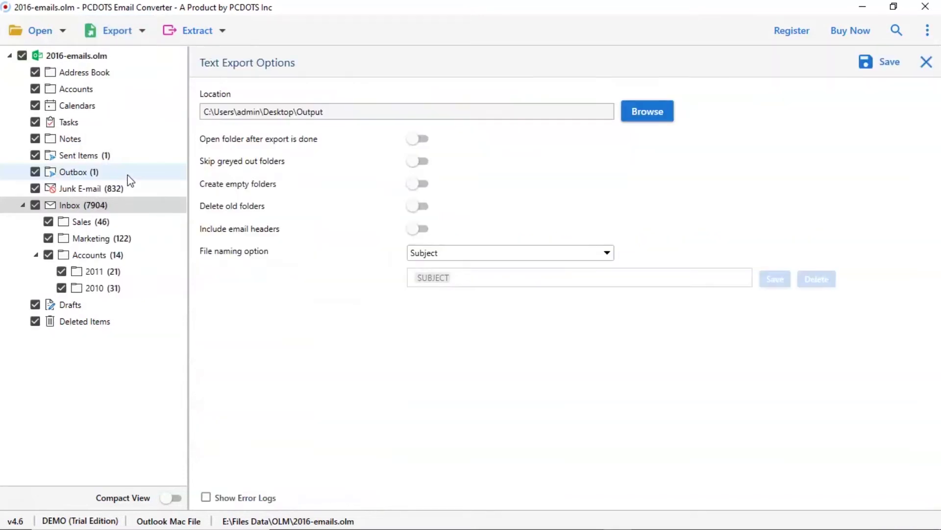
# Step: Uncheck and recheck Junk E-mail and Inbox so every folder stays included in the export
pyautogui.click(35, 188)
pyautogui.click(36, 205)
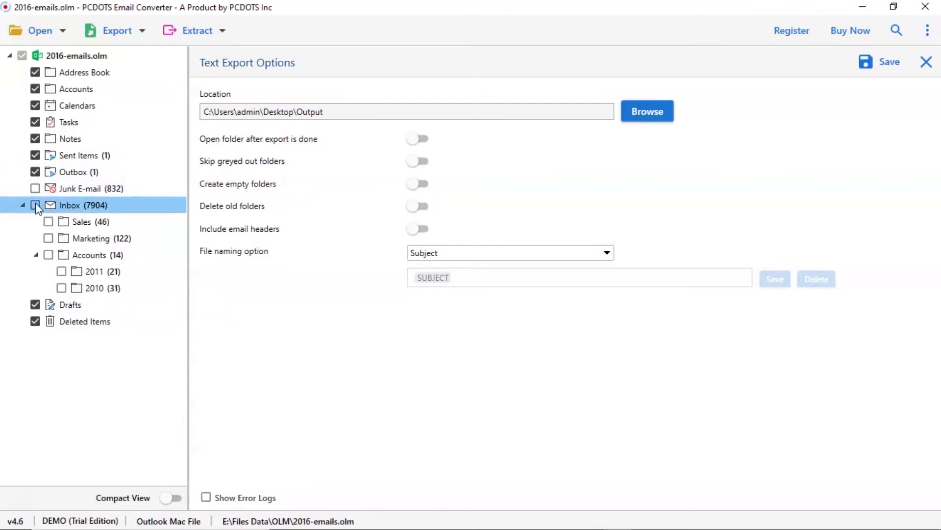
pyautogui.click(36, 205)
pyautogui.click(33, 190)
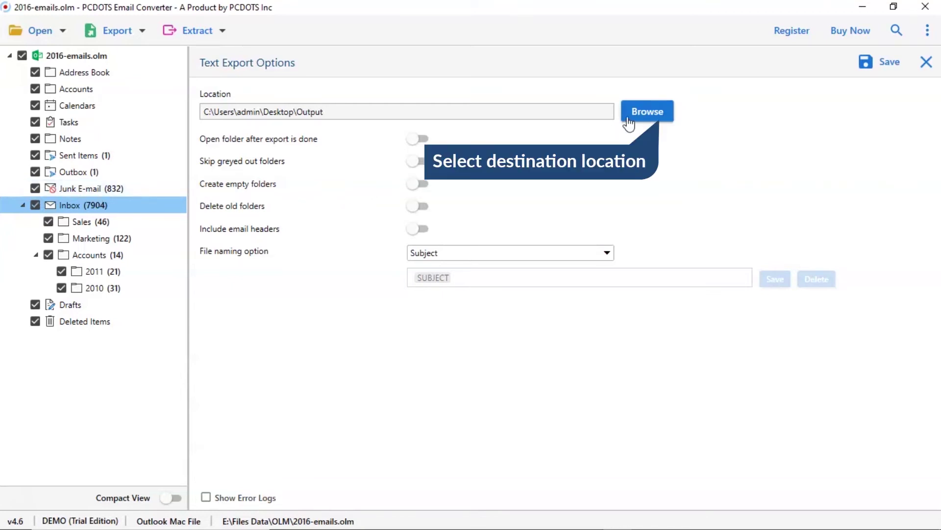
# Step: Set the Desktop Output folder (C:\Users\admin\Desktop\Output) as the export destination
pyautogui.click(646, 113)
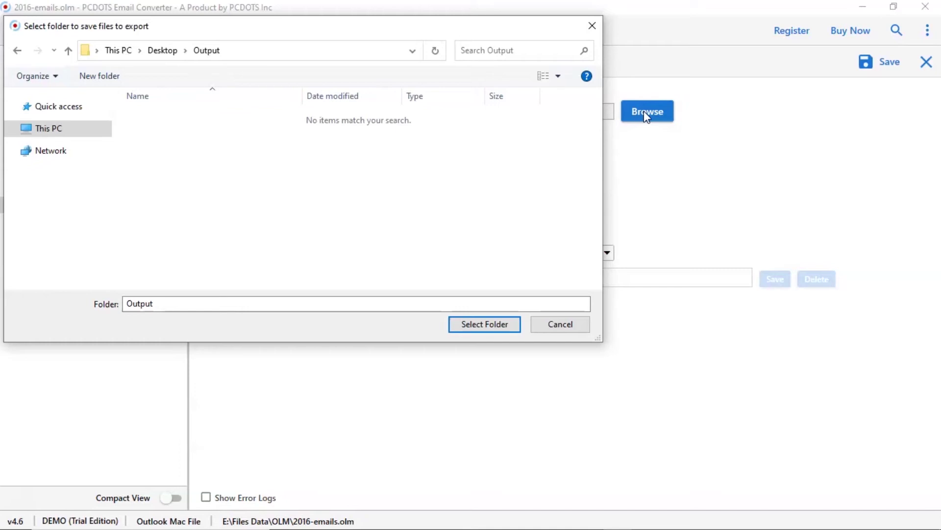
pyautogui.click(480, 326)
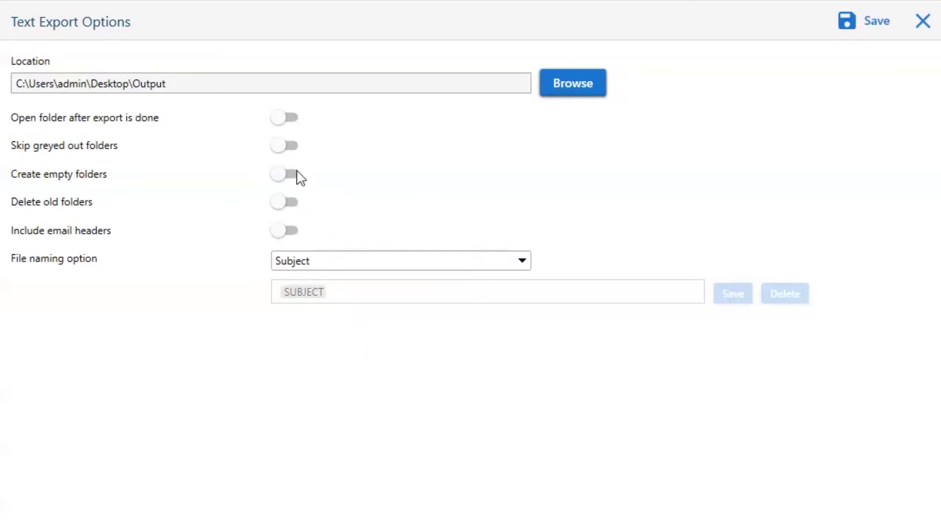
# Step: Leave opening the folder after export, skipping greyed folders and creating empty folders switched off
pyautogui.click(280, 121)
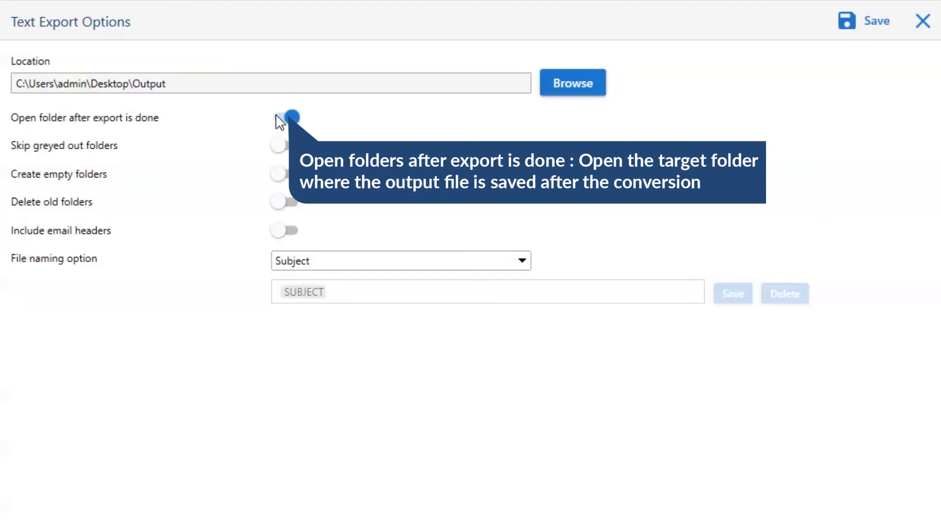
pyautogui.click(280, 120)
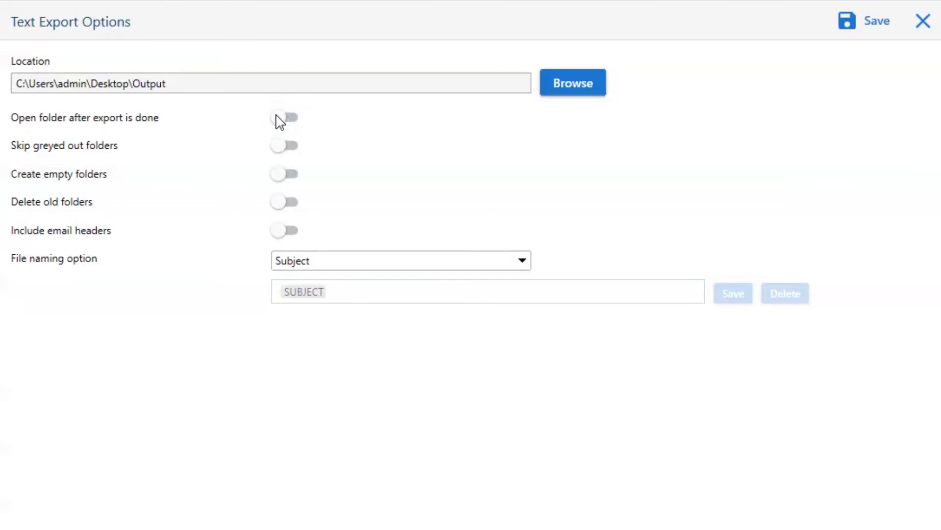
pyautogui.click(279, 150)
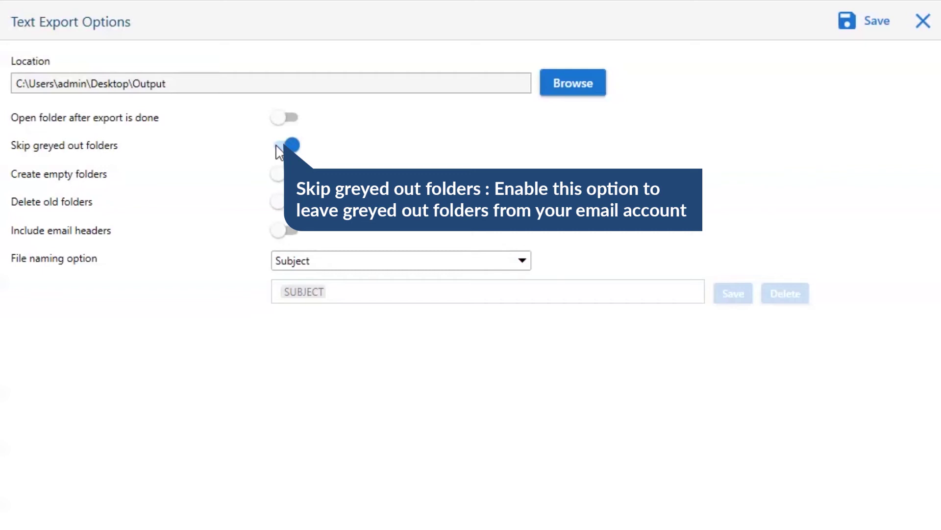
pyautogui.click(279, 149)
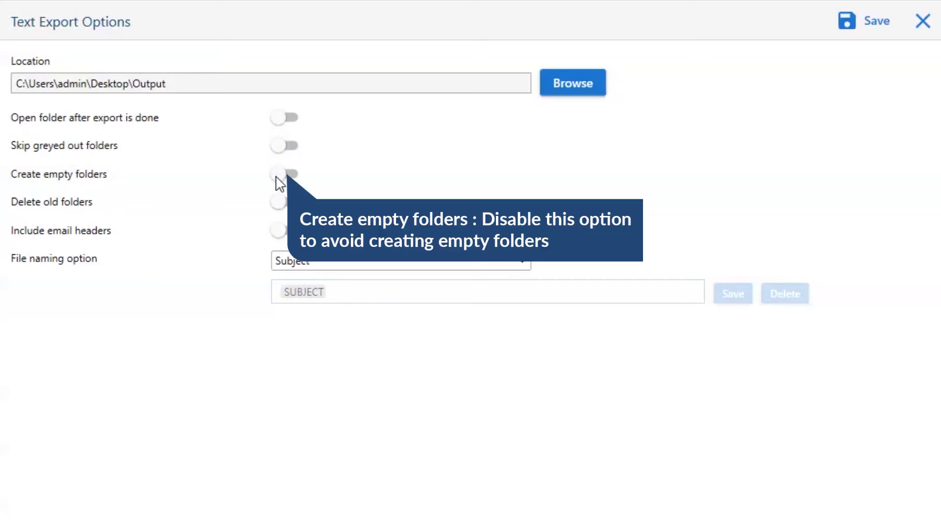
pyautogui.click(276, 178)
pyautogui.click(277, 177)
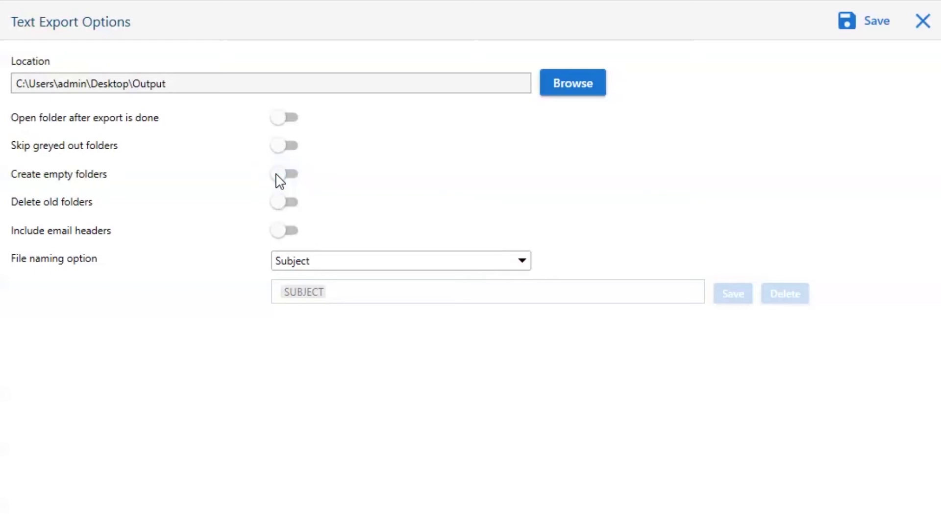
# Step: Leave deleting old folders and including email headers off, then show the file naming choices
pyautogui.click(276, 202)
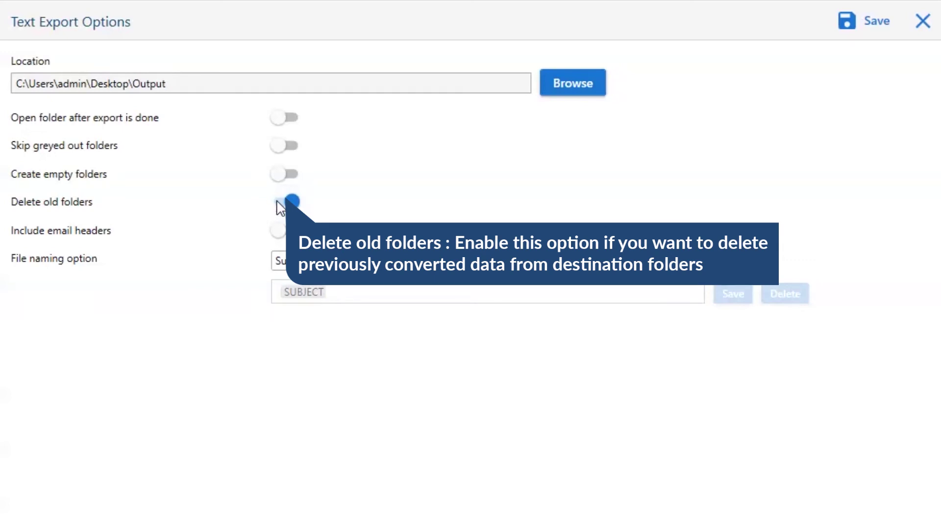
pyautogui.click(280, 206)
pyautogui.click(281, 231)
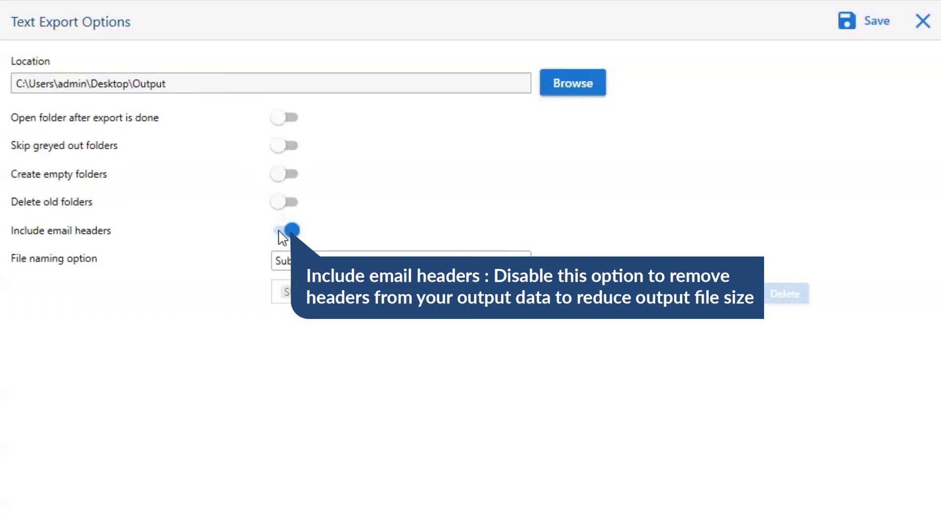
pyautogui.click(279, 232)
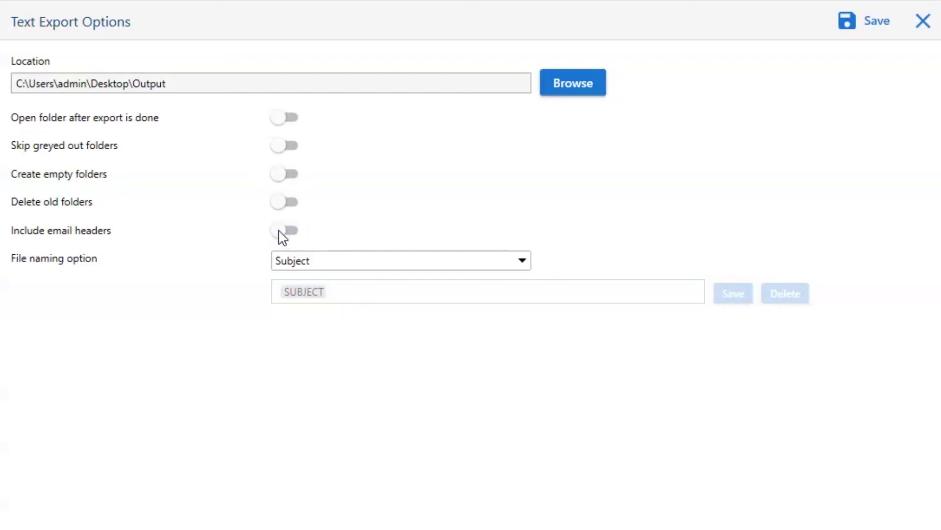
pyautogui.click(521, 260)
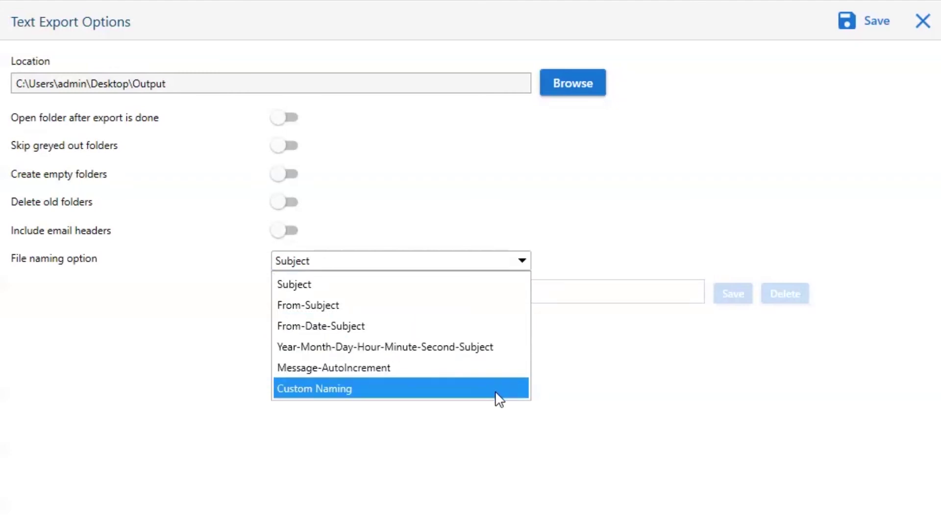
# Step: Name the exported text files by Subject
pyautogui.click(488, 284)
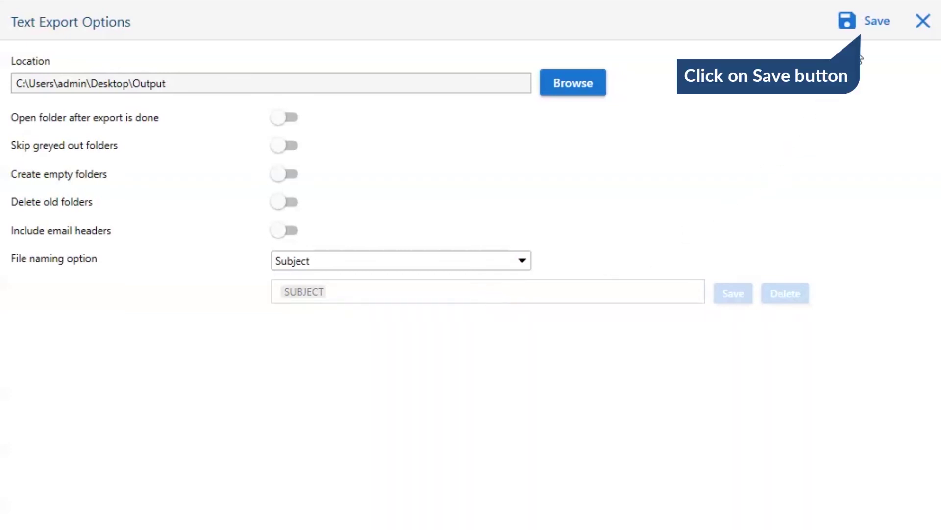
# Step: Save the TEXT export, which succeeds with a demo limit of 10 items per folder
pyautogui.click(873, 28)
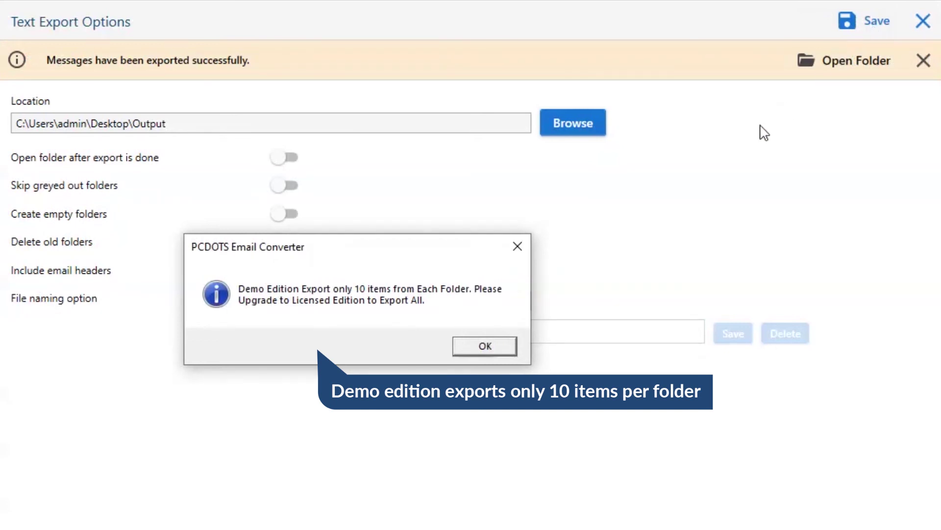
# Step: Dismiss the demo export limit notice and open the Output\2016-emails_olm export folder
pyautogui.click(480, 349)
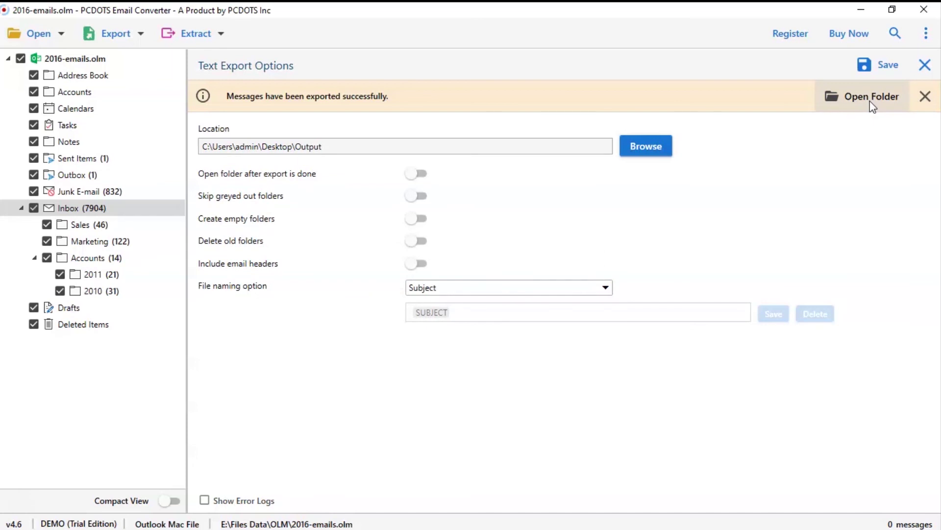
pyautogui.click(872, 100)
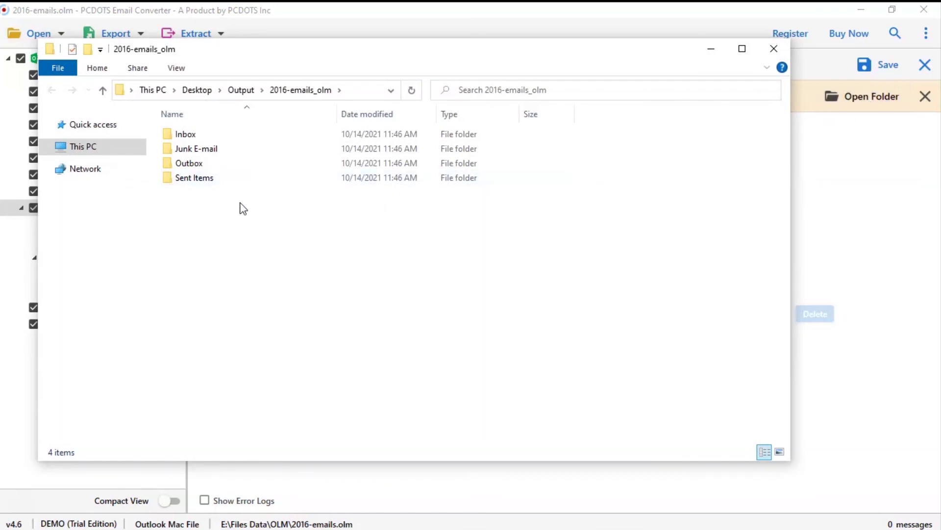
# Step: Open the exported Inbox folder to show its subfolders and ten .txt message files
pyautogui.click(186, 138)
pyautogui.doubleClick(186, 139)
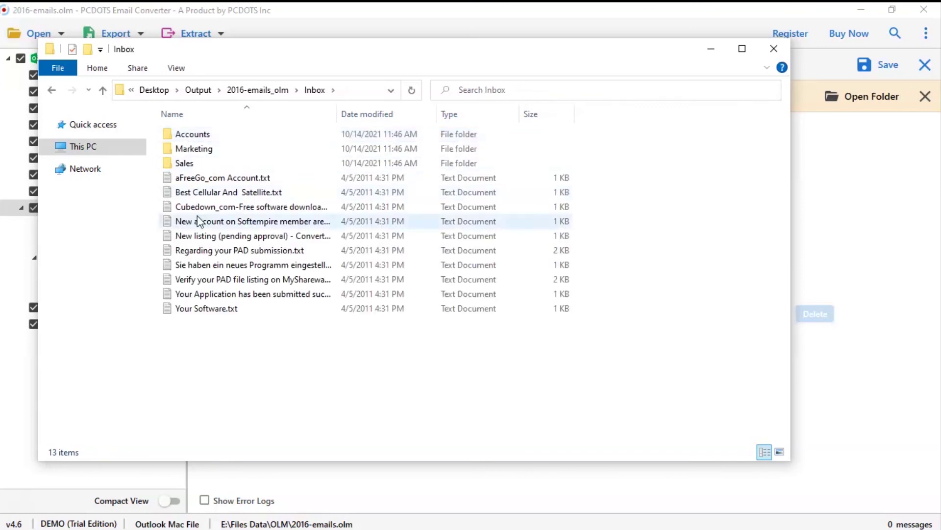